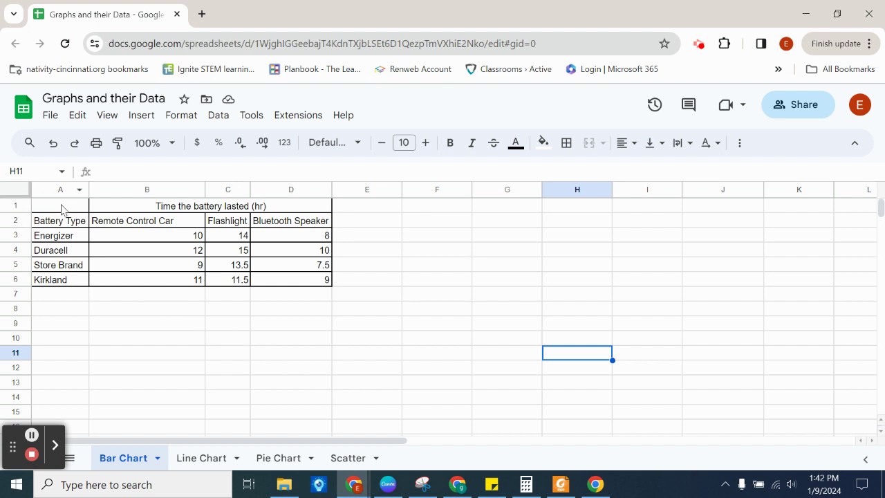
Step: Select the battery data table from A1 to D6, including the headings
drag(63, 204, 273, 282)
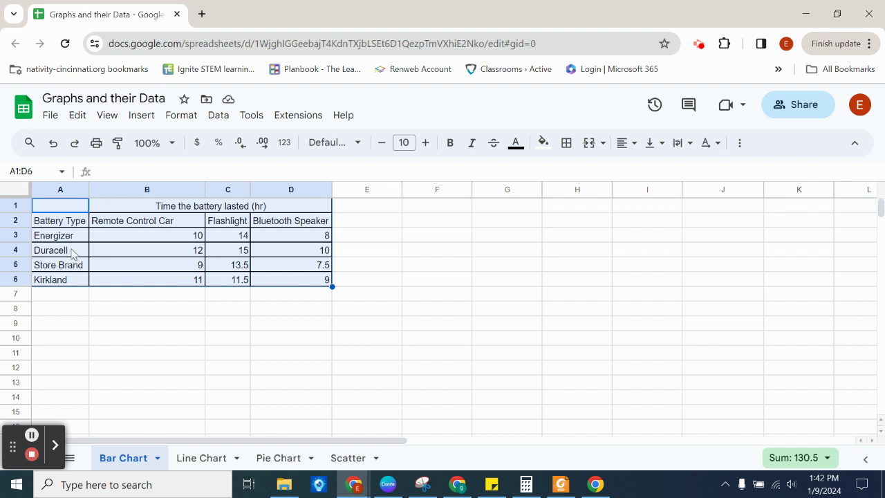
Step: Insert a column chart of the selected A1:D6 battery data from the More toolbar menu
click(740, 145)
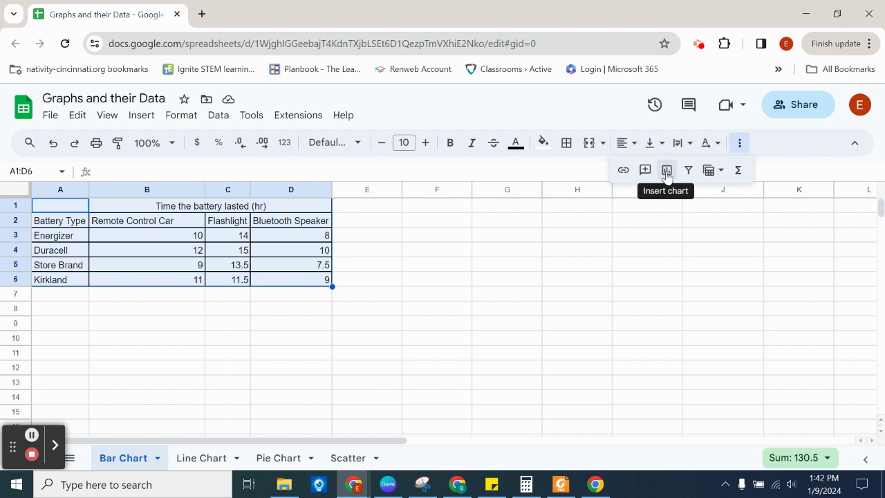
click(666, 170)
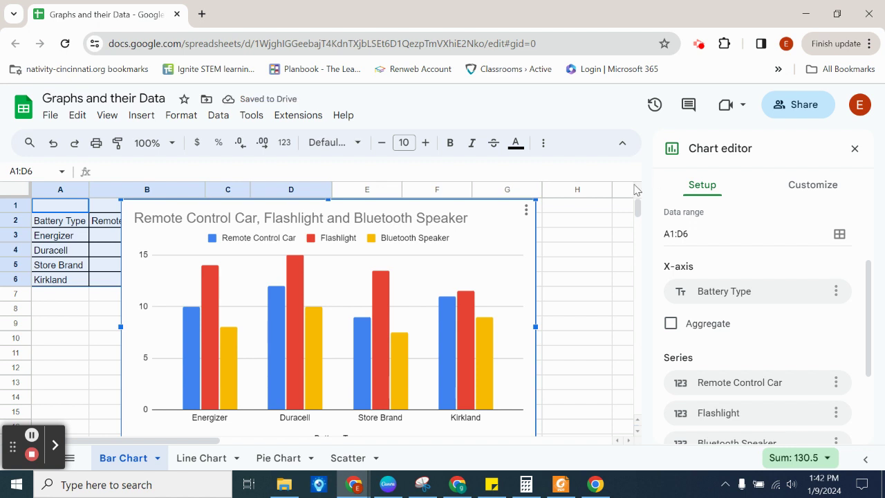
scroll(514, 295, down, 1)
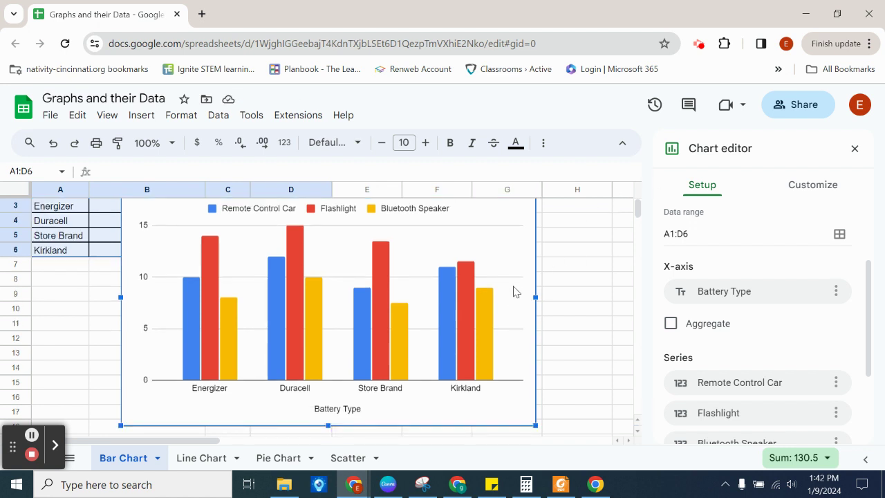
scroll(517, 292, up, 1)
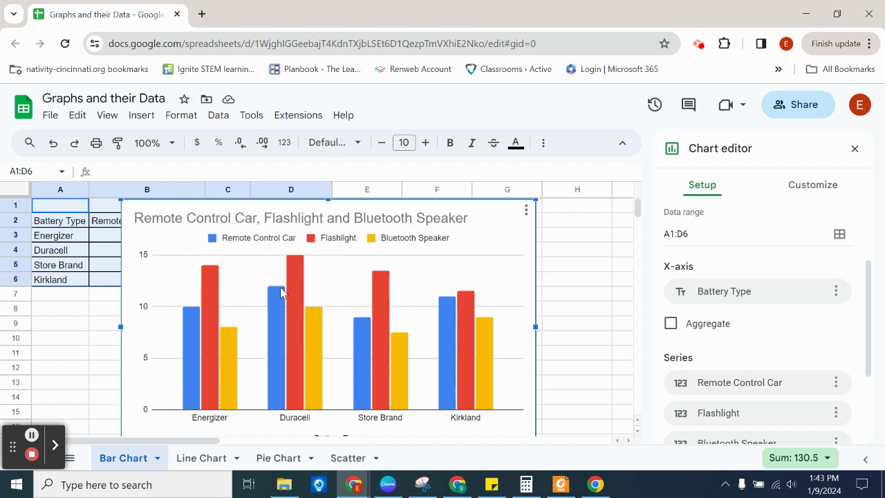
Step: Switch rows/columns so bars cluster by device, keeping column A battery names as series headers
scroll(782, 282, down, 1)
scroll(782, 282, down, 1)
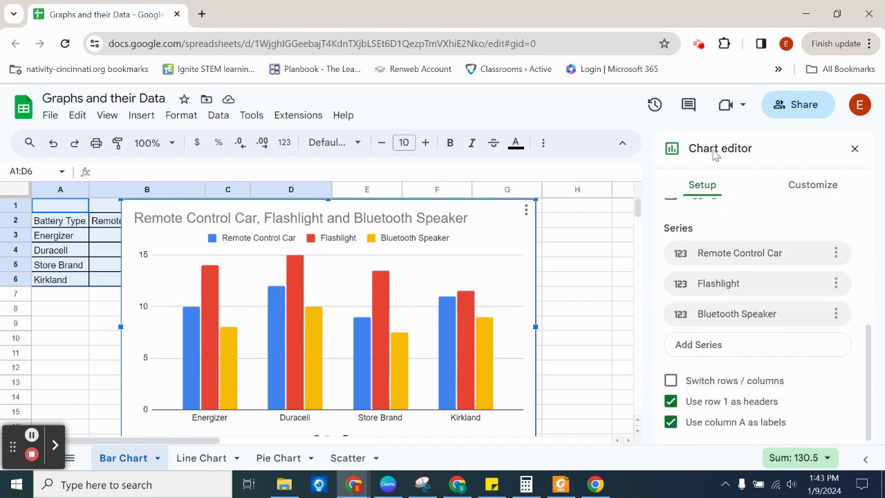
click(701, 385)
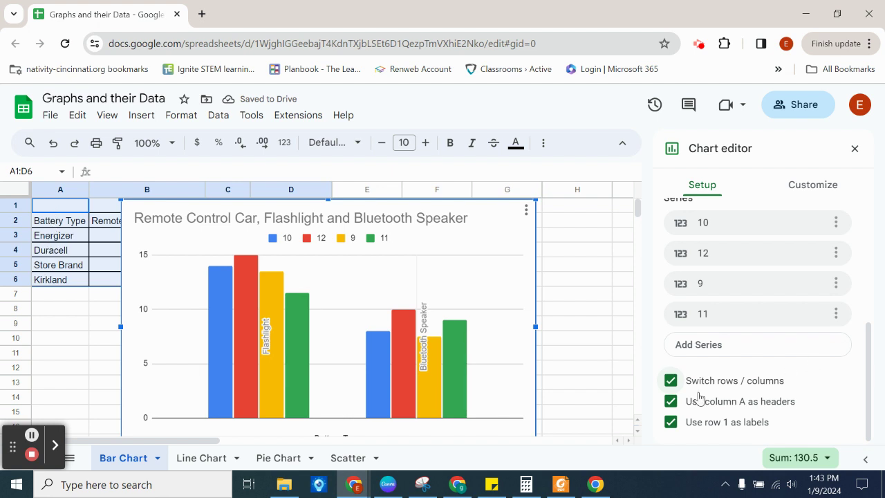
click(671, 402)
scroll(763, 391, down, 5)
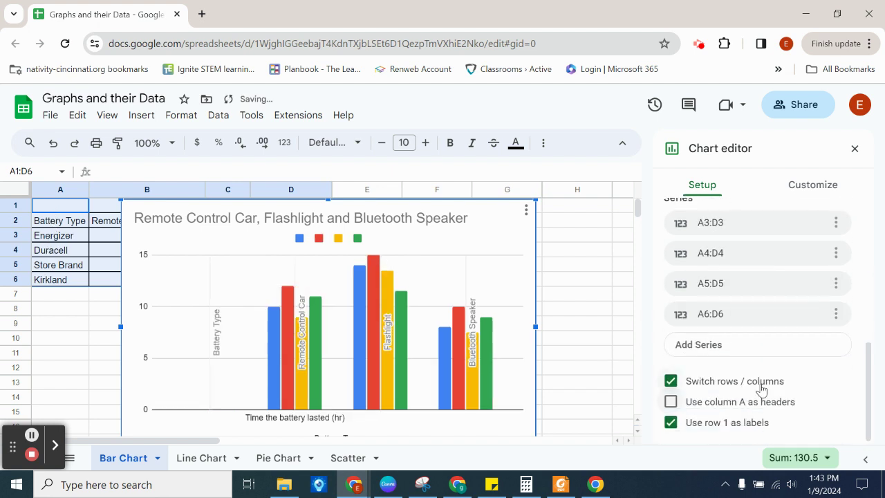
click(667, 405)
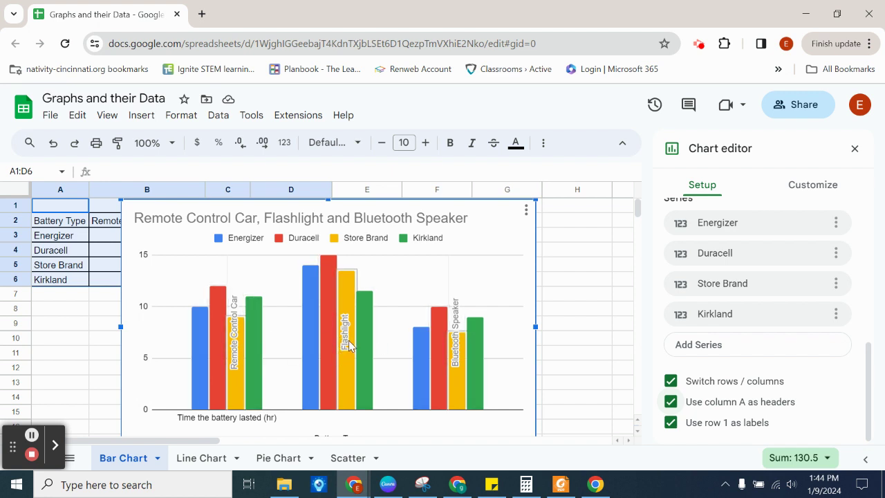
scroll(349, 344, down, 1)
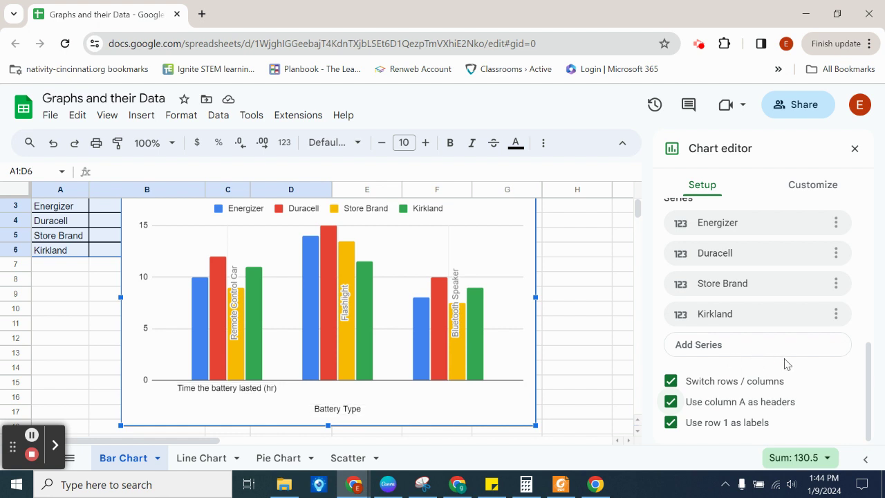
Step: Remove the Battery Type label chip and set Battery Type as the X-axis range
scroll(784, 363, up, 4)
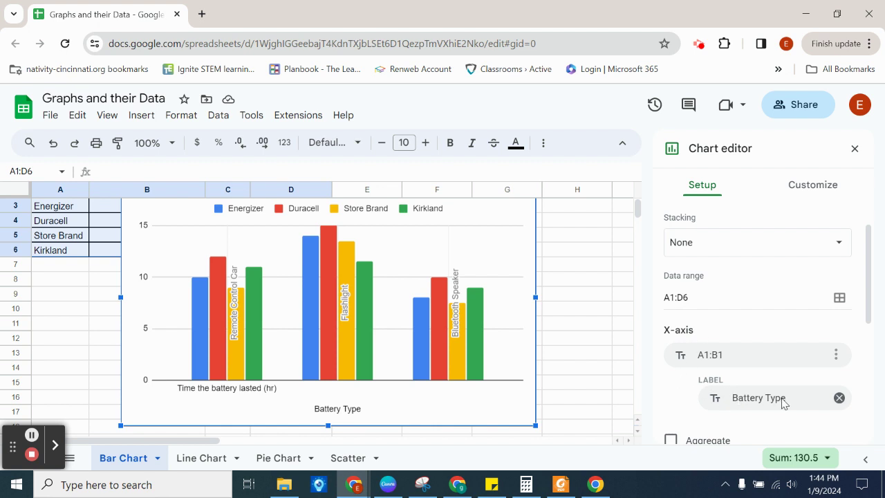
click(838, 397)
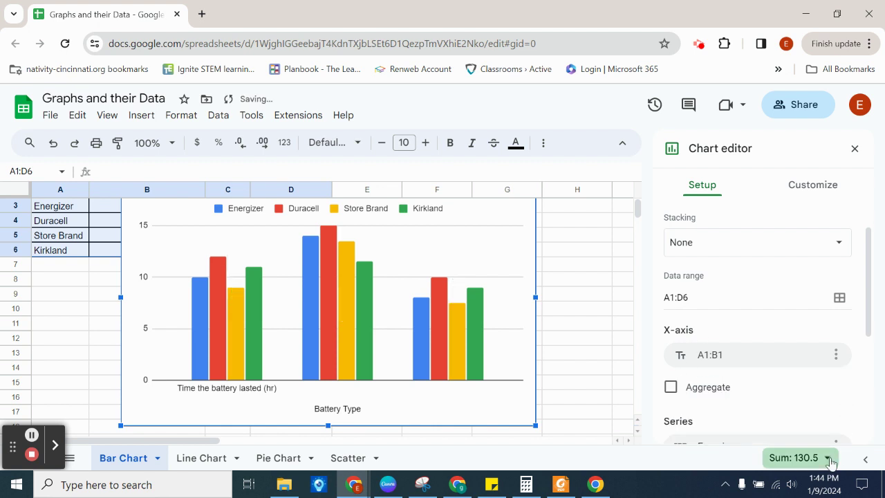
click(835, 355)
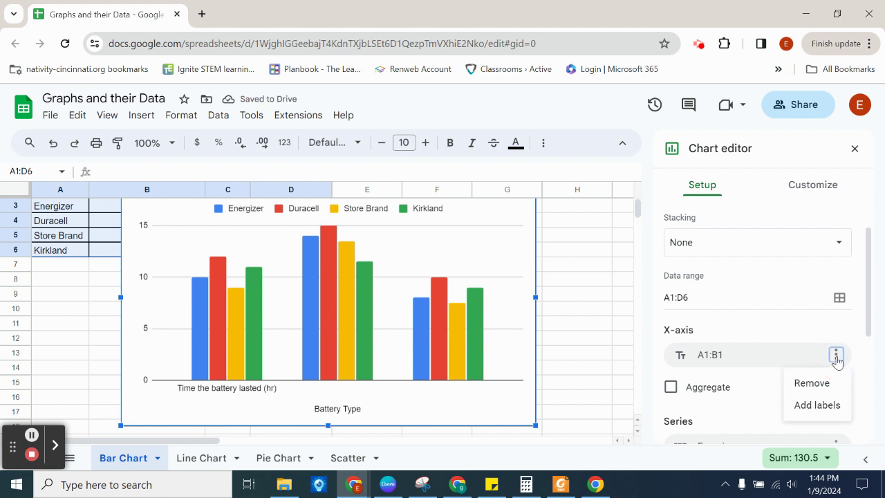
click(752, 353)
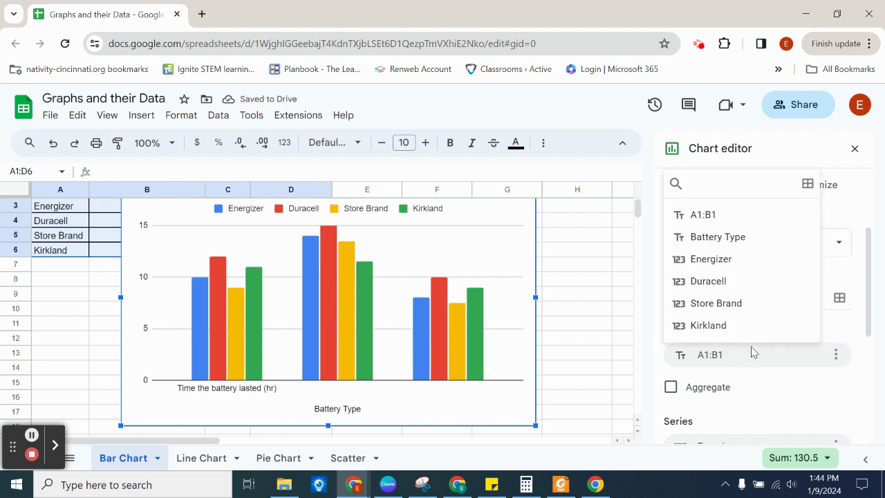
click(717, 239)
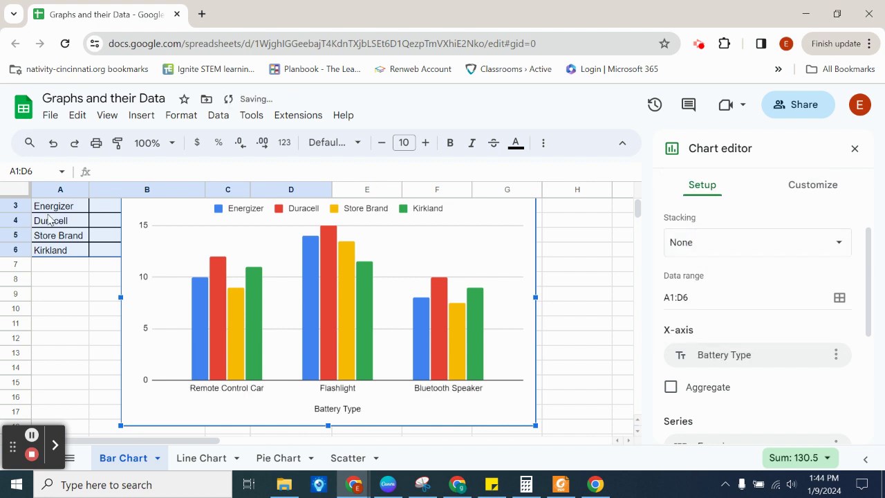
Step: Drag the chart to the right so it no longer covers the data table
scroll(57, 225, up, 1)
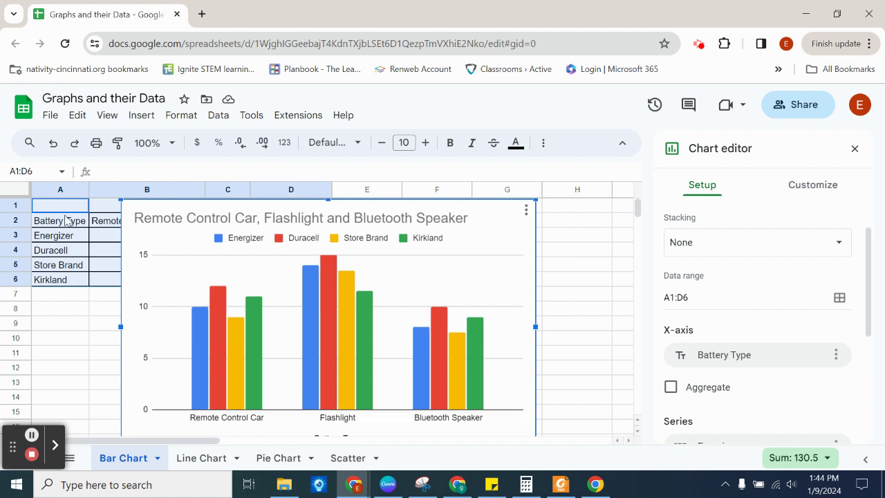
drag(142, 203, 258, 239)
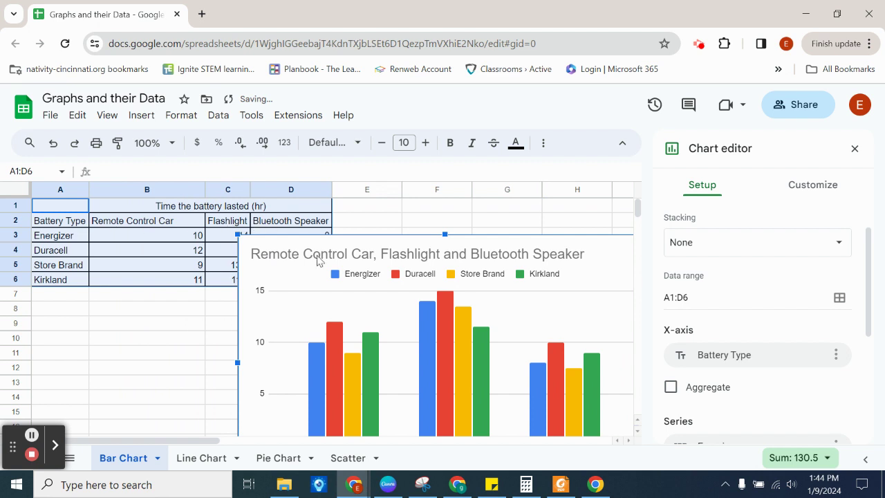
scroll(346, 283, down, 1)
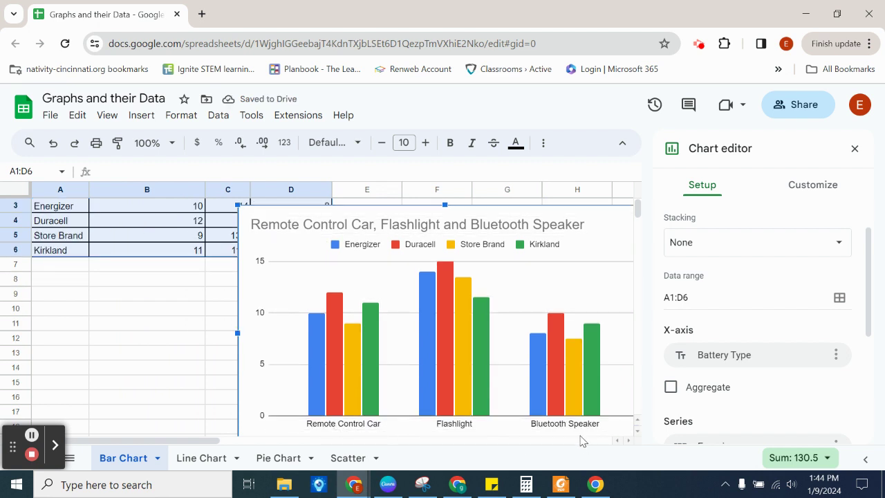
scroll(526, 379, down, 2)
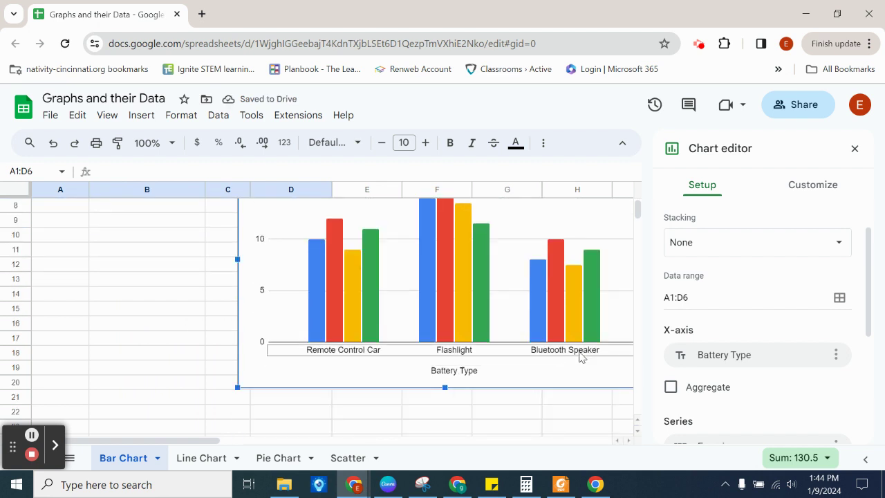
Step: Replace the Battery Type axis title with 'High Drain Devices' as the horizontal axis title
click(456, 373)
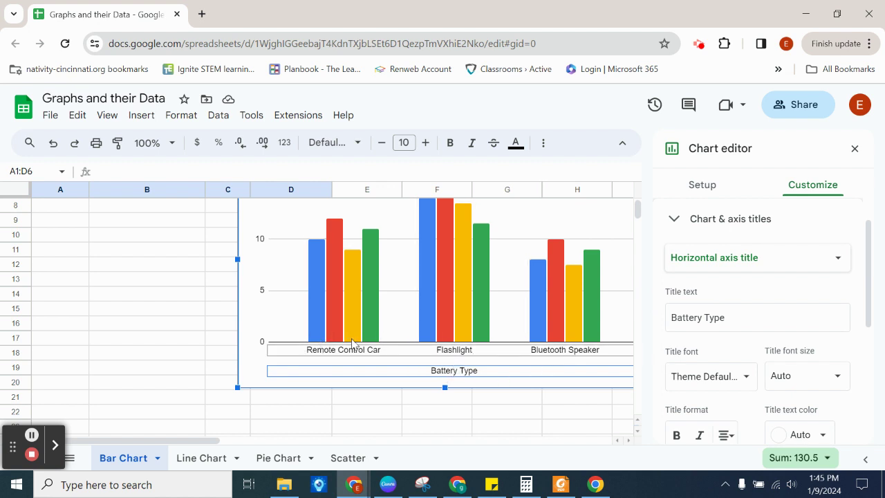
click(745, 317)
text(High Drain)
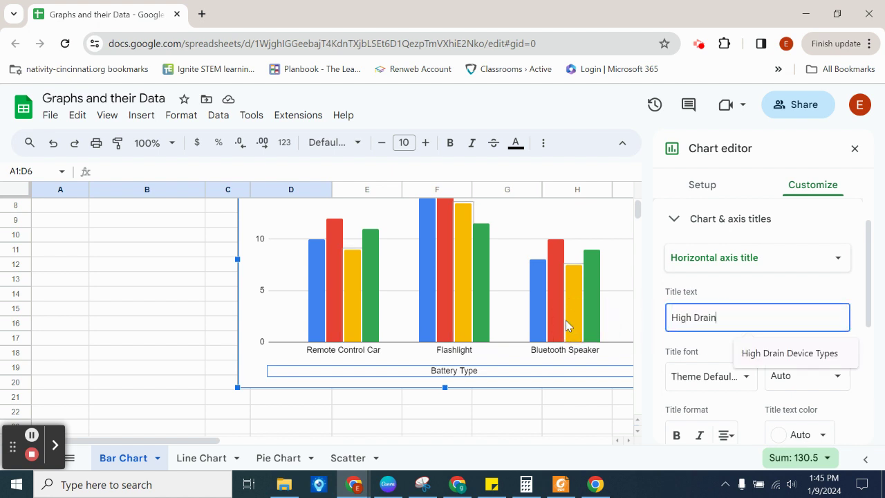
text( Devices)
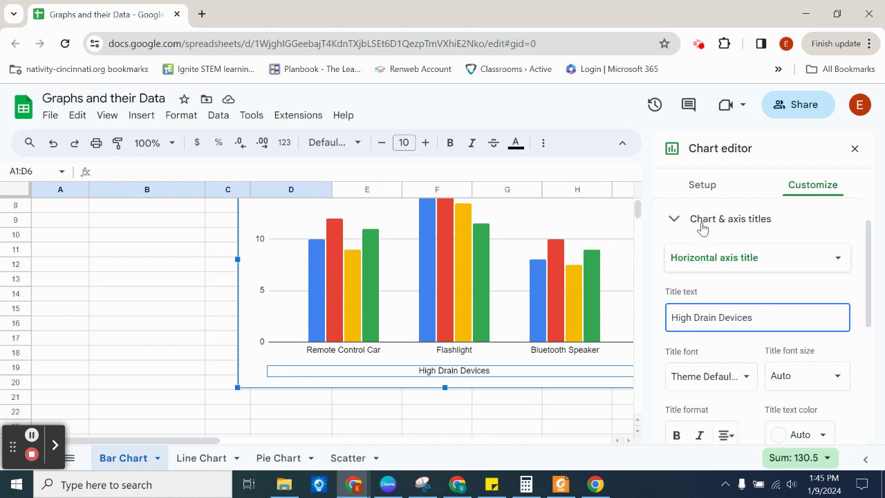
scroll(701, 235, up, 1)
click(675, 261)
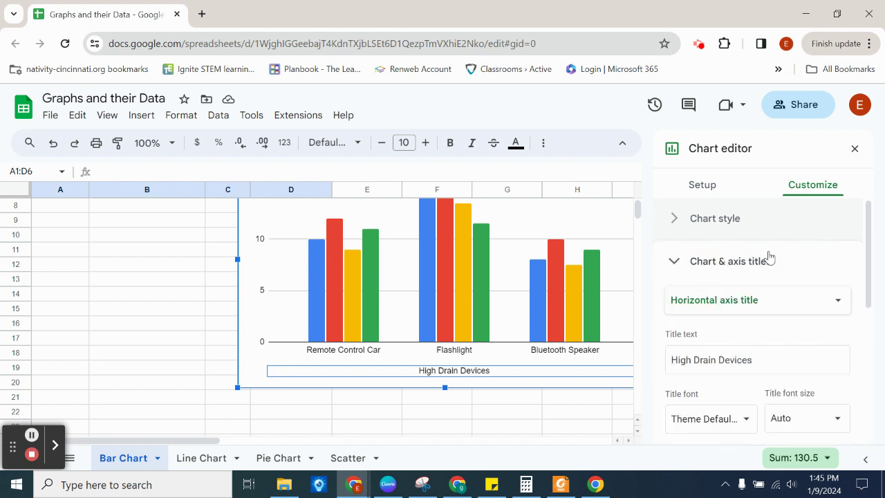
scroll(568, 305, up, 1)
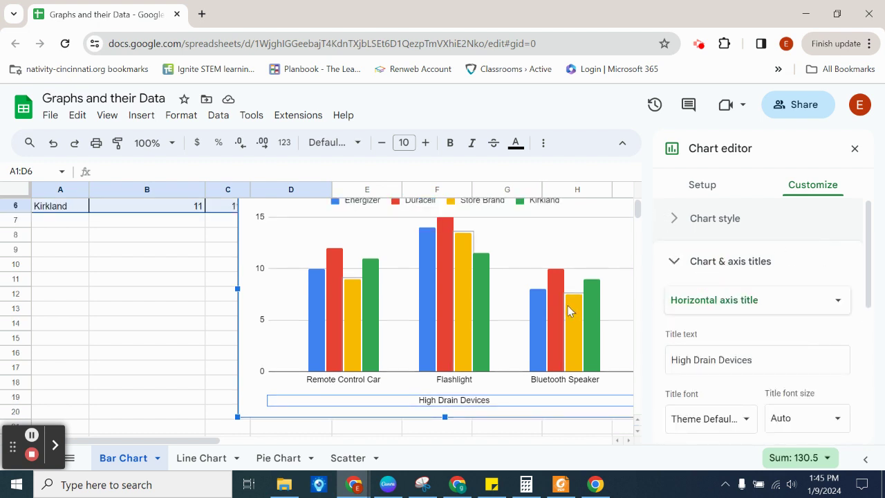
scroll(567, 305, up, 1)
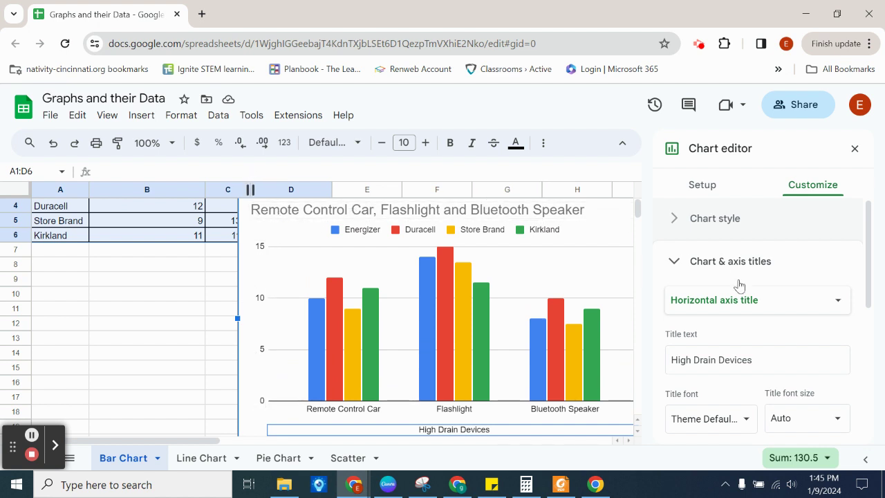
Step: Replace the chart title text with 'Battery Performance in High Drain Devices'
click(735, 302)
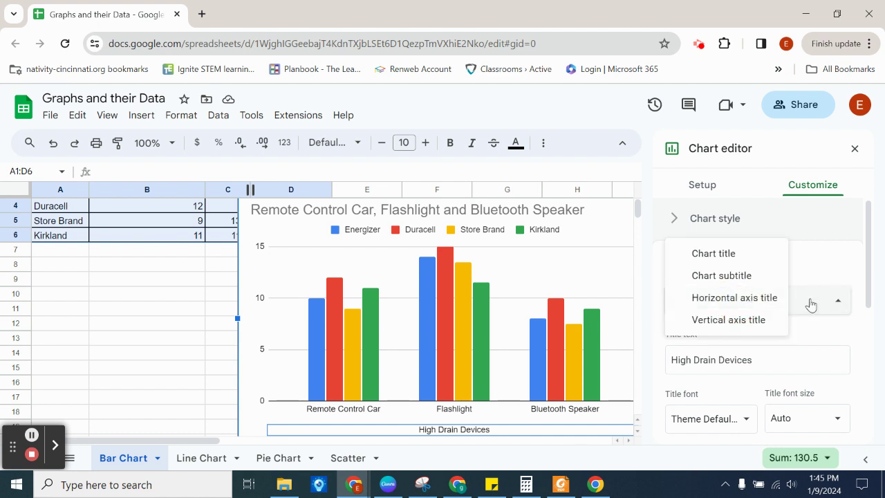
click(713, 254)
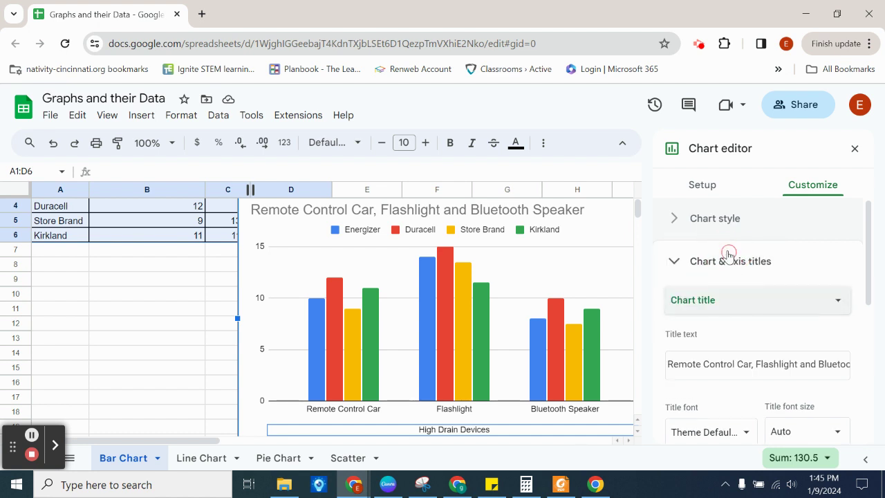
triple_click(706, 366)
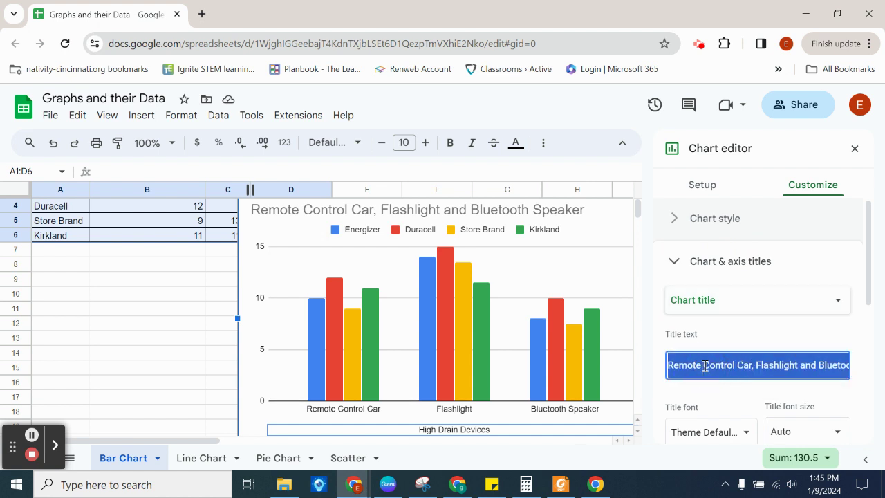
text(Battery)
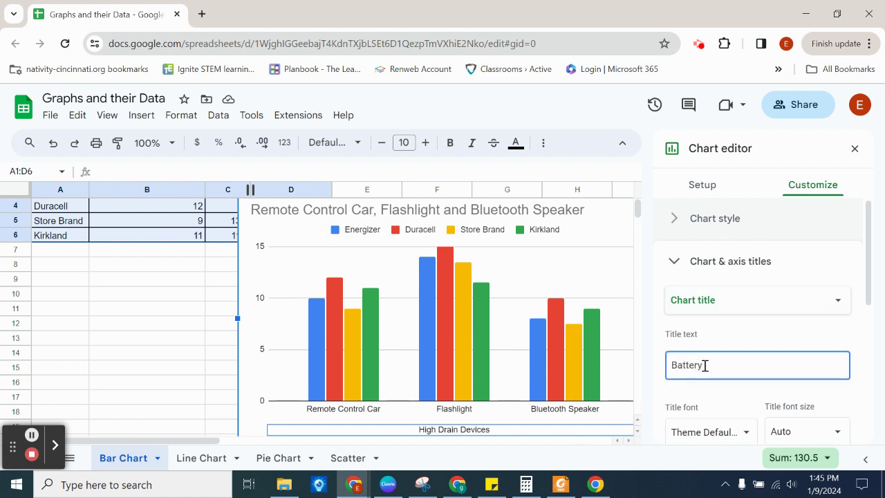
text( Performance in High D)
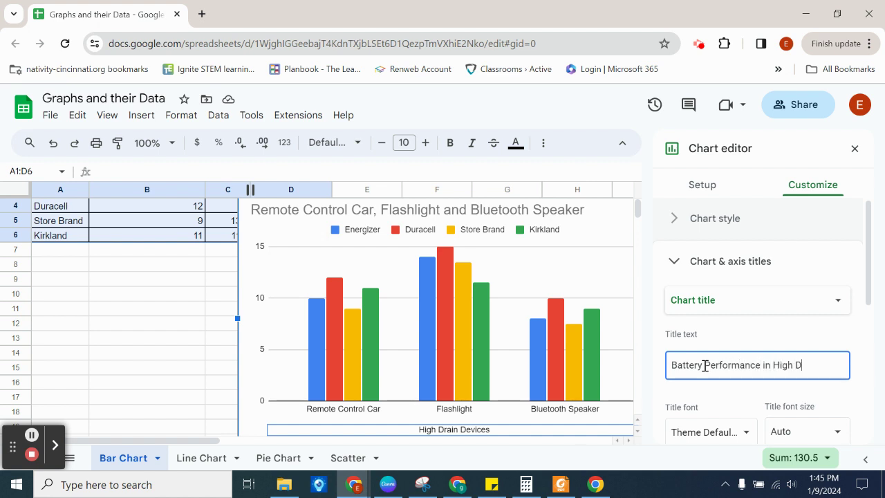
text(rain Devices)
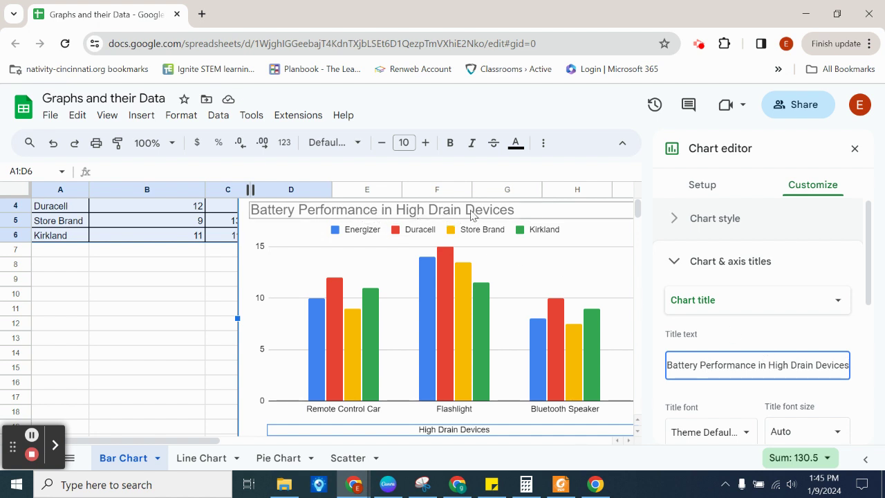
Step: Set the chart title alignment to Center
scroll(780, 362, down, 1)
scroll(778, 361, down, 1)
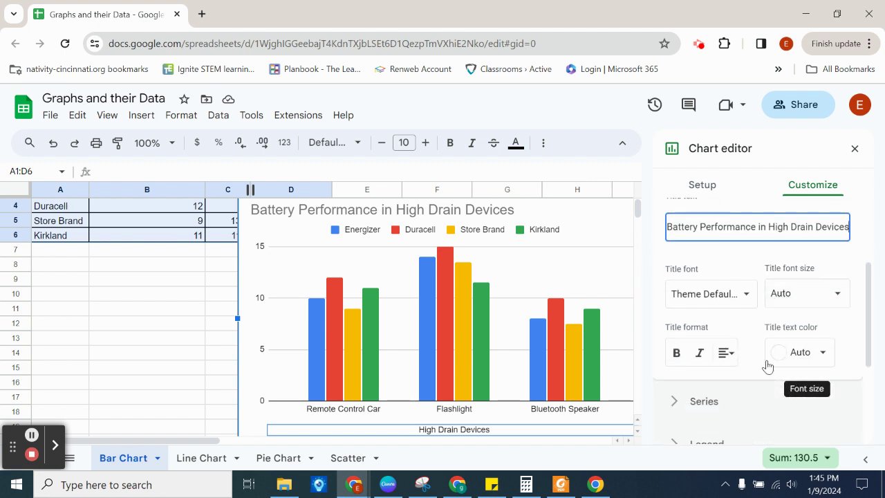
click(725, 354)
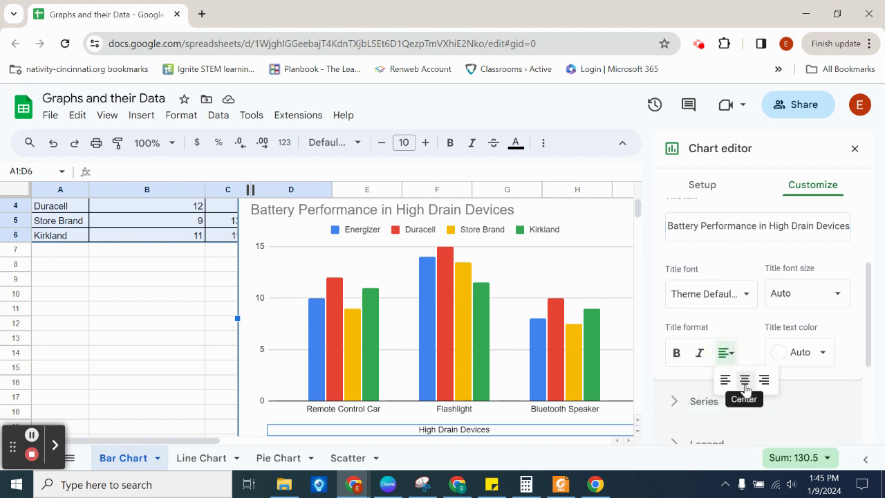
click(745, 380)
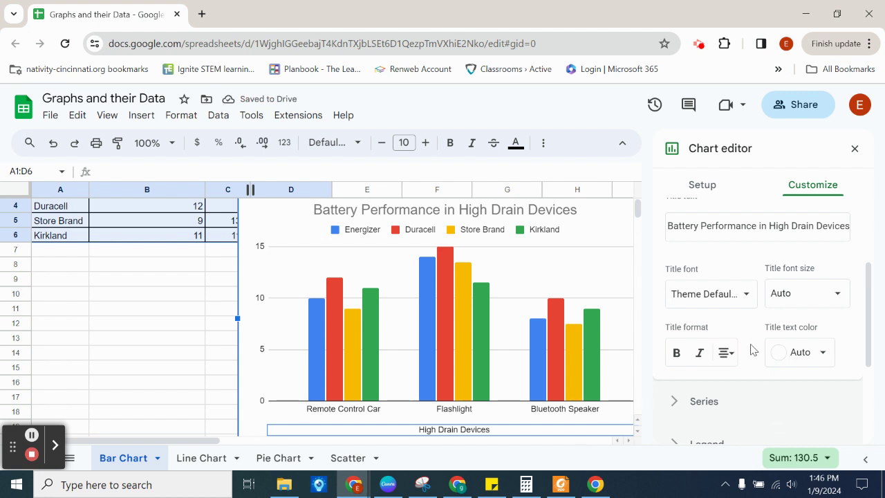
Step: Enter 'Time the battery lasted (hr)' as the vertical axis title
scroll(751, 349, up, 1)
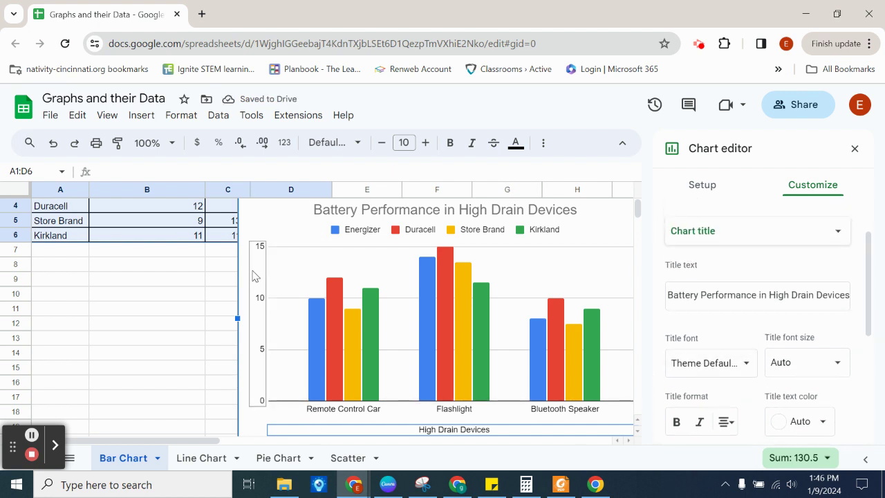
click(749, 240)
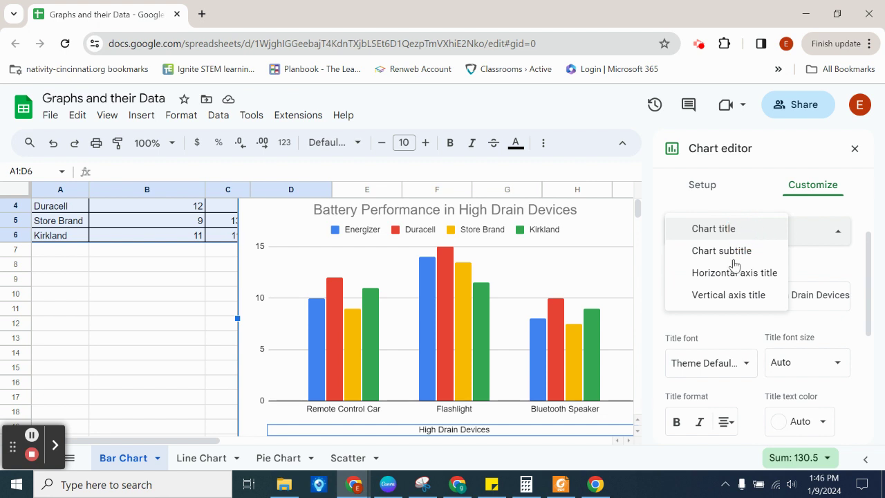
click(729, 295)
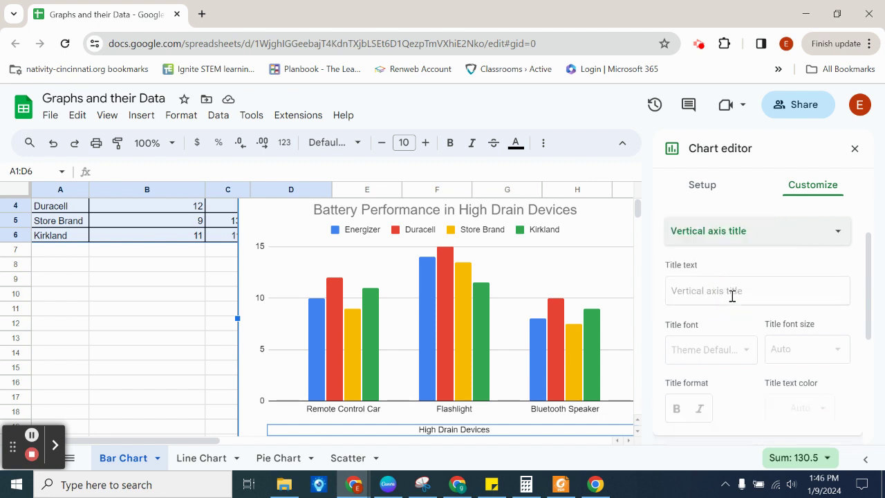
click(713, 291)
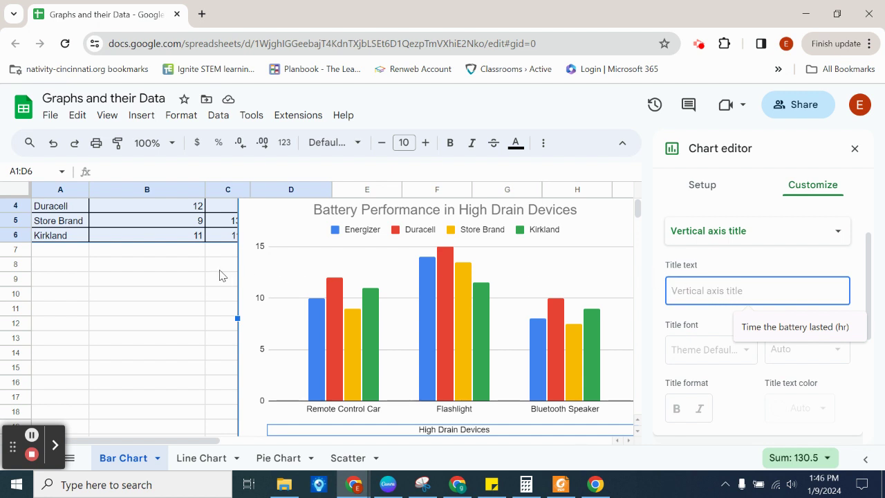
scroll(228, 276, up, 1)
scroll(315, 298, up, 1)
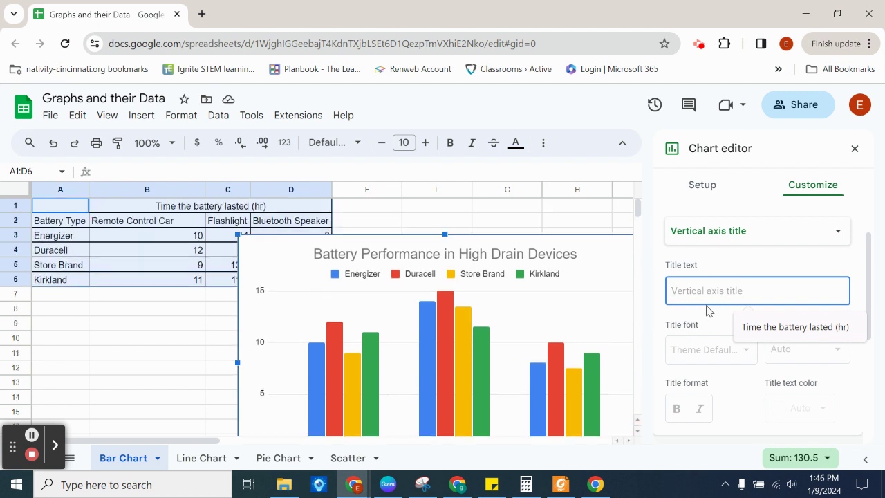
text(Time )
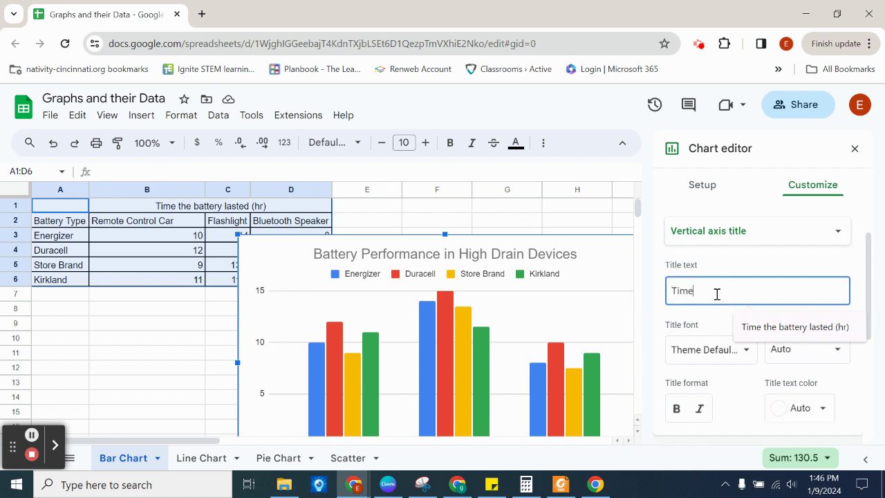
text(the battery last)
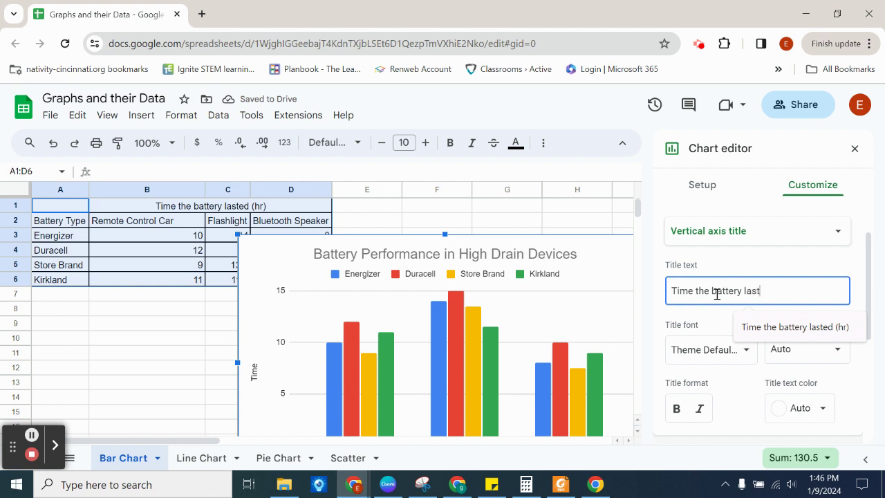
click(792, 329)
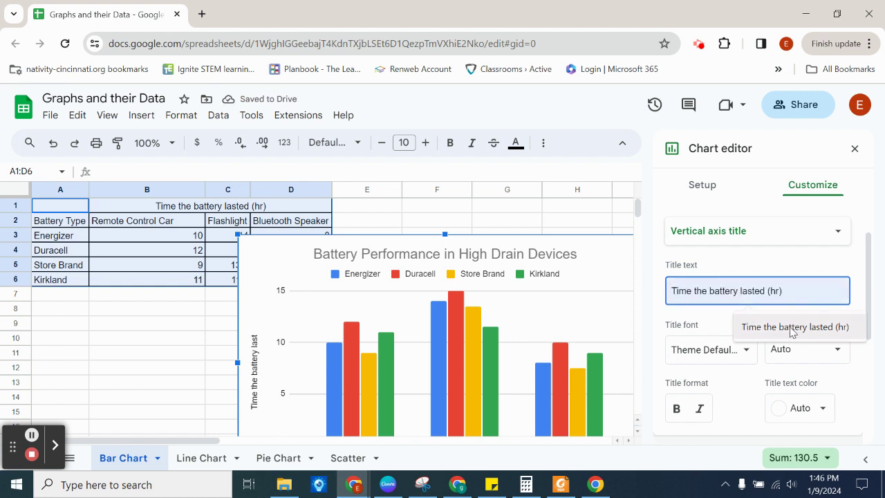
click(792, 328)
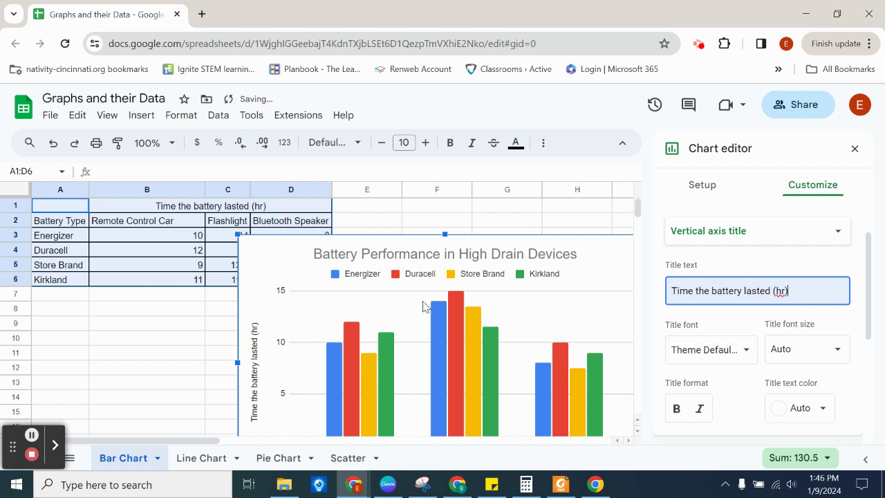
scroll(423, 306, down, 1)
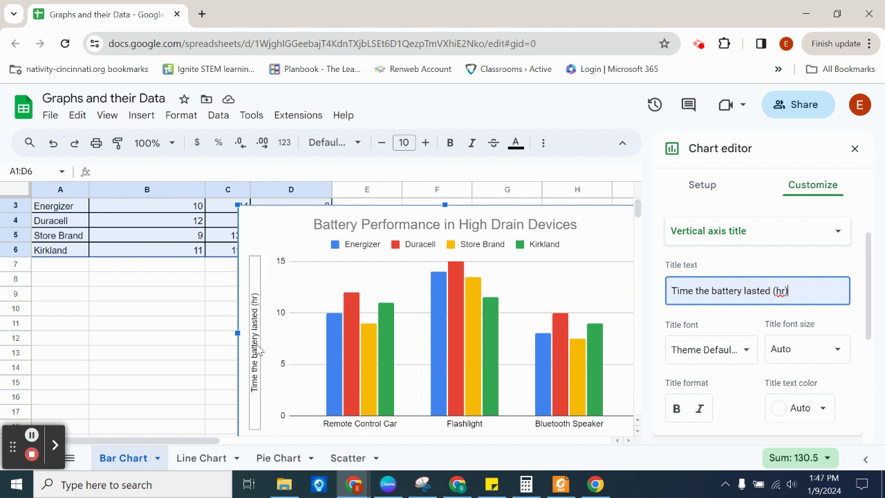
Step: Close the Chart editor and drag the chart right of the table, its top at row 2
click(196, 300)
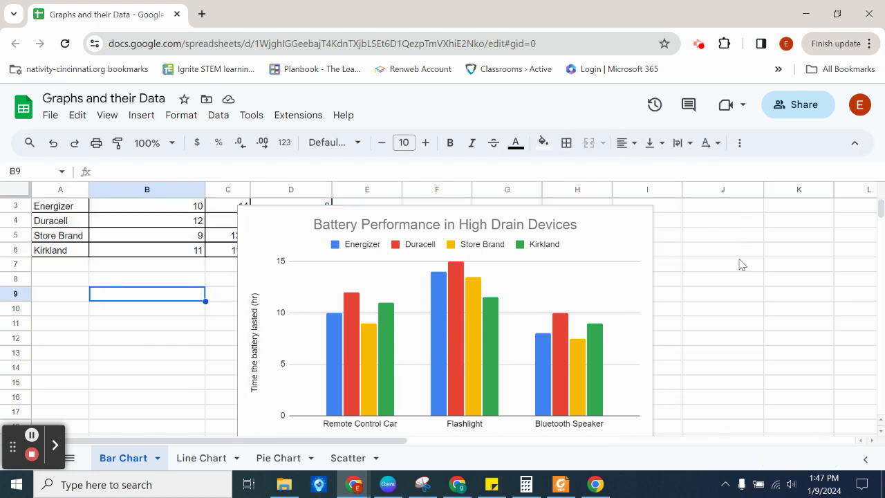
scroll(749, 267, up, 1)
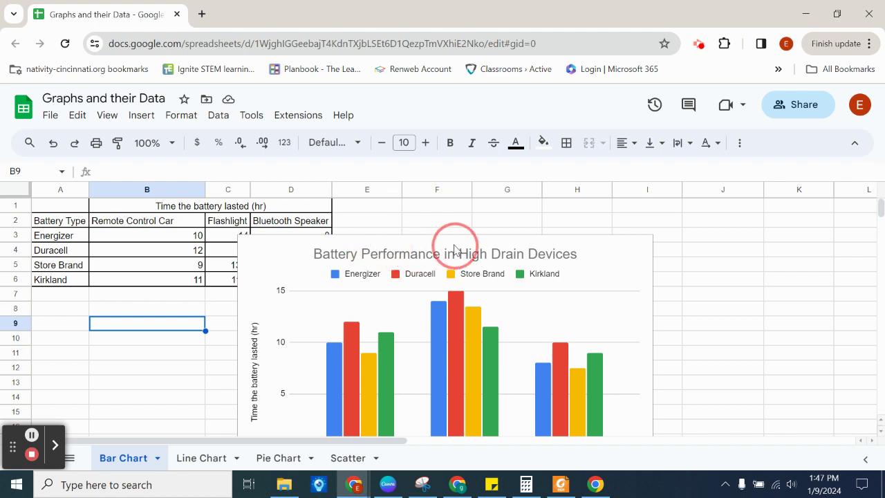
scroll(600, 253, down, 1)
click(605, 262)
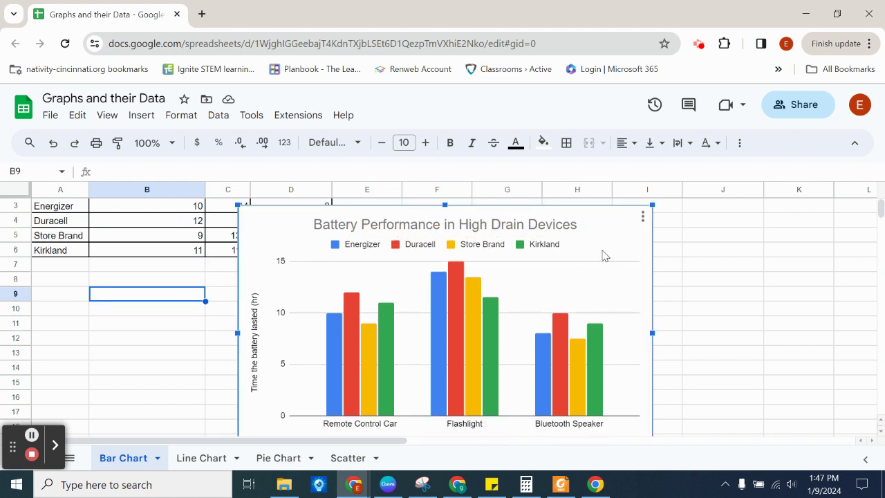
drag(602, 255, 713, 253)
scroll(708, 254, up, 1)
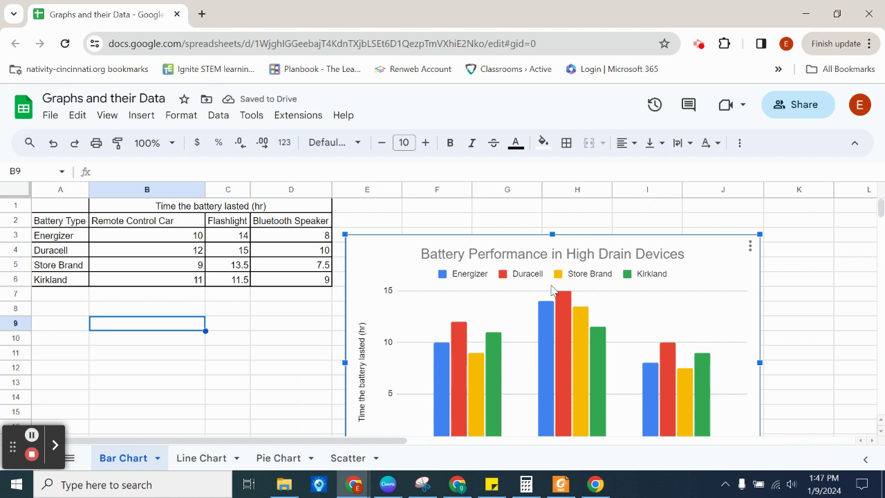
drag(695, 255, 695, 226)
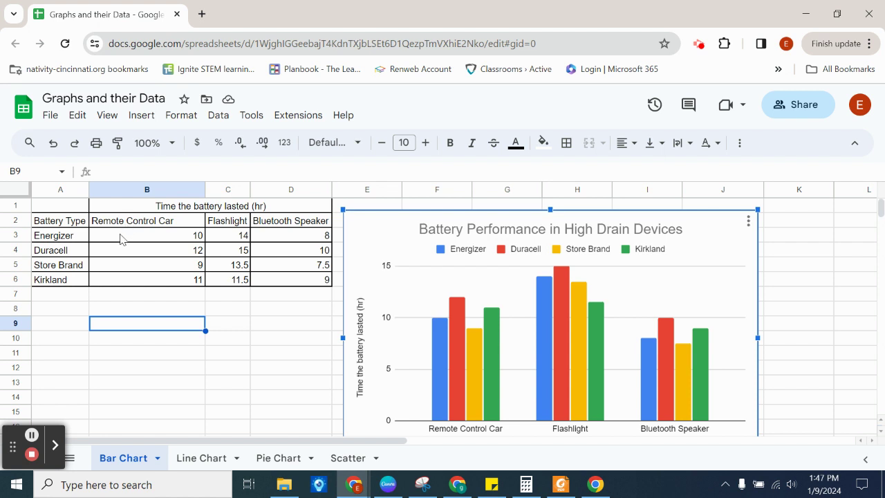
mouse_move(464, 376)
mouse_move(435, 418)
mouse_move(455, 313)
mouse_move(475, 354)
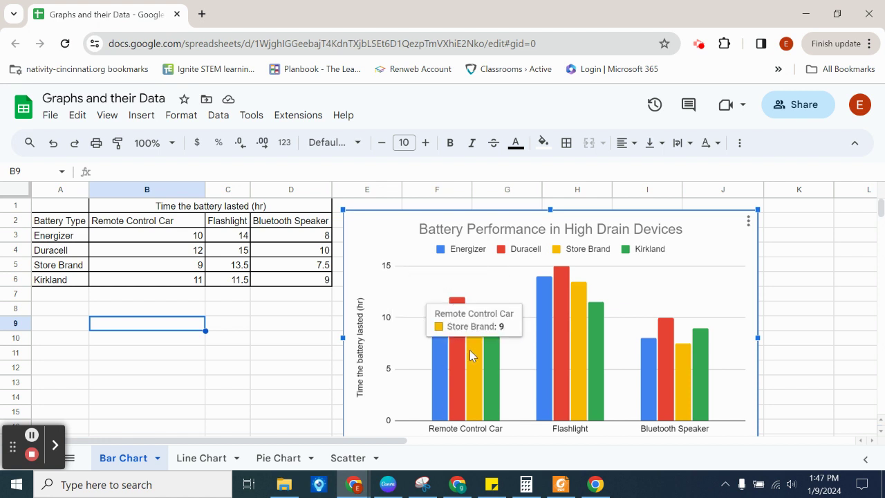